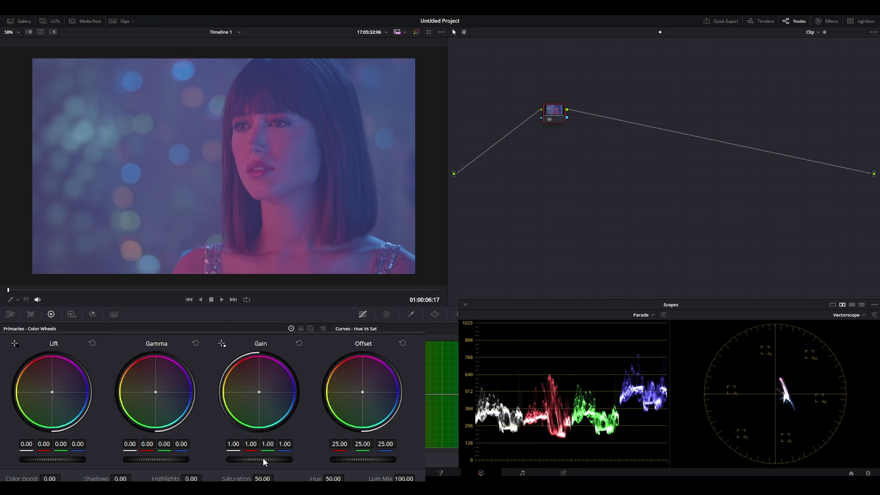
Step: Raise the first node's master Gain to 1.76 to brighten the clip
scroll(262, 458, "up", 9)
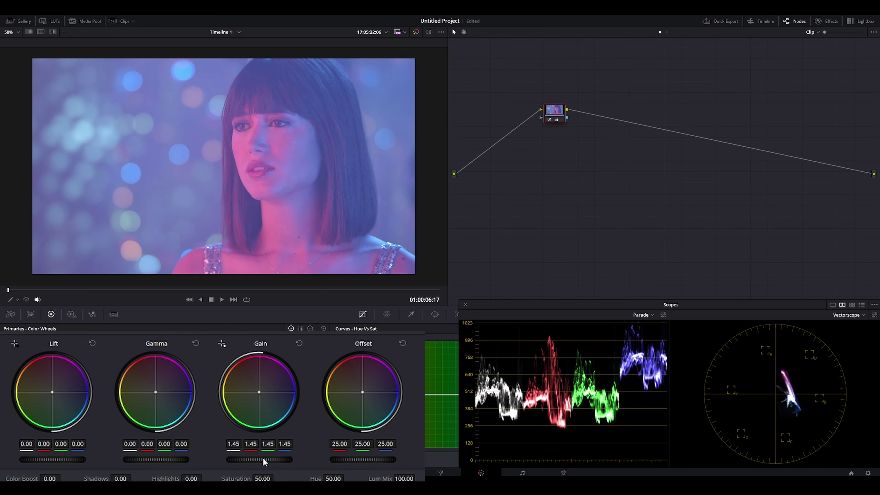
scroll(262, 457, "up", 5)
scroll(496, 345, "up", 3)
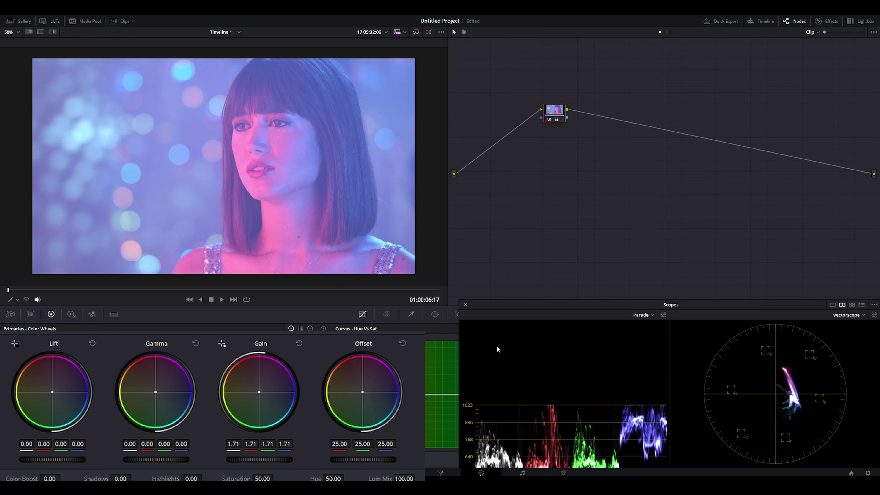
scroll(497, 346, "down", 3)
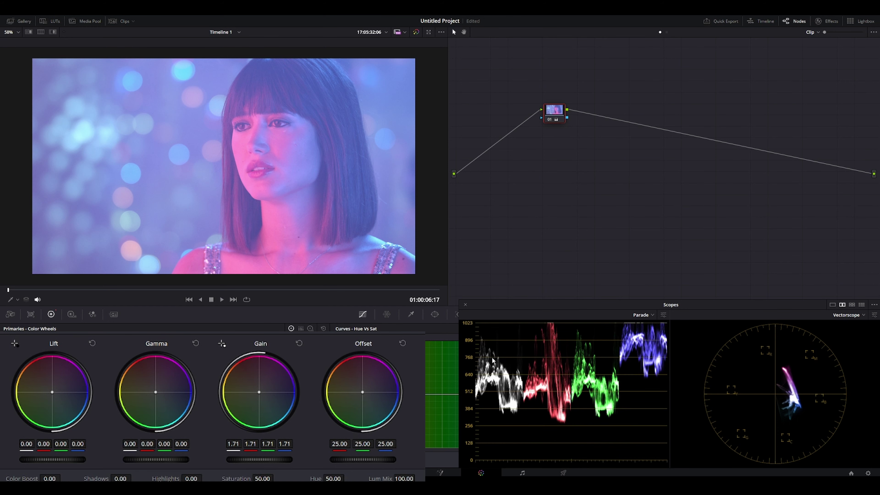
scroll(288, 459, "up", 1)
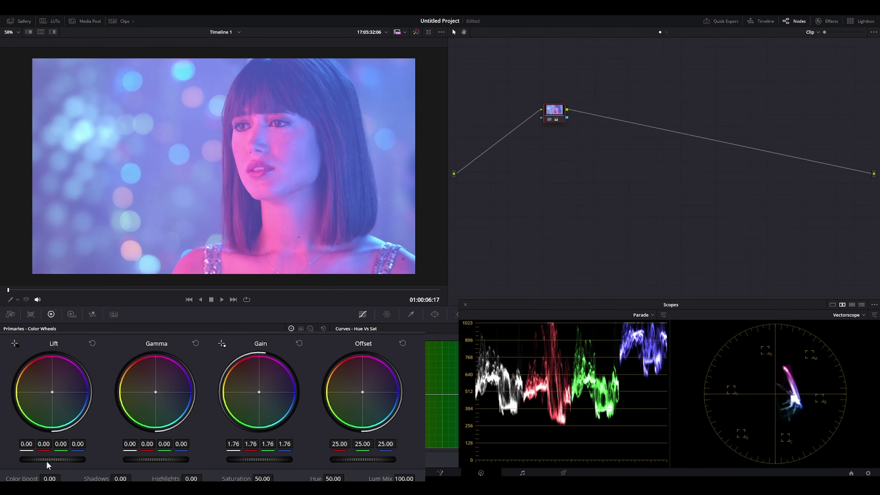
Step: Try Lift and Gamma at -0.09 each to deepen the contrast, and reset the node's whole grade
scroll(46, 460, "down", 3)
scroll(46, 459, "up", 1)
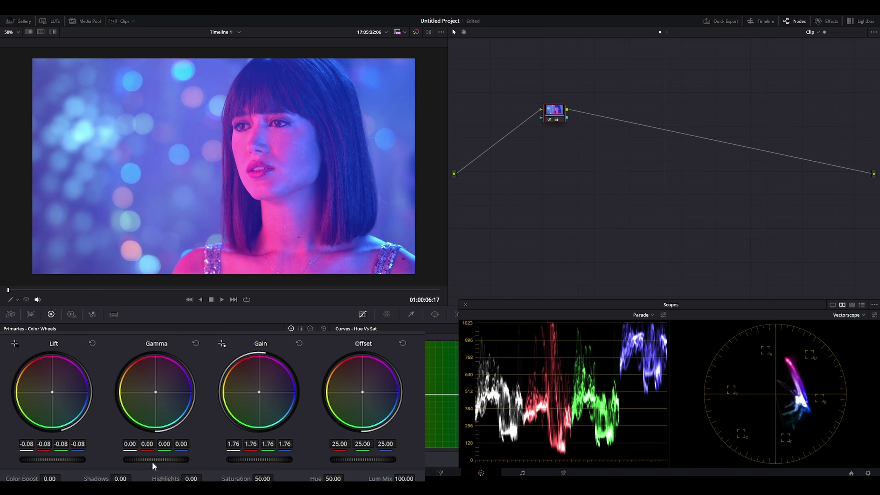
scroll(152, 462, "down", 3)
scroll(70, 462, "down", 1)
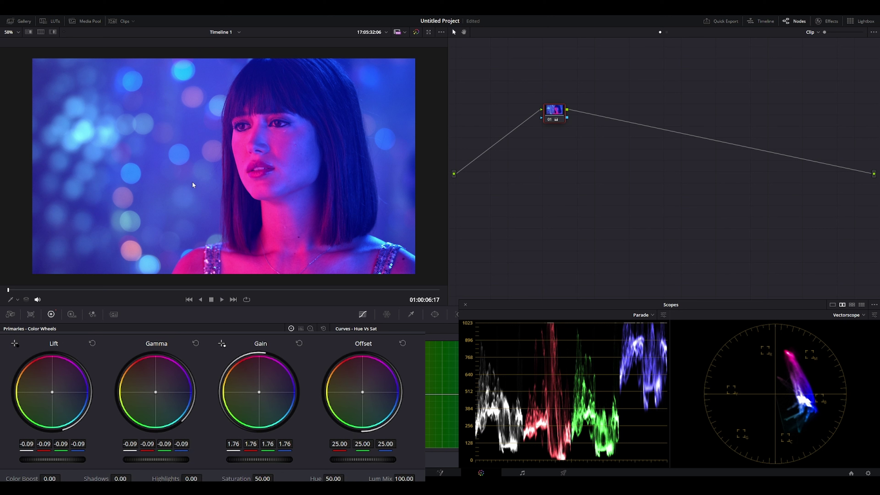
right_click(558, 110)
left_click(567, 115)
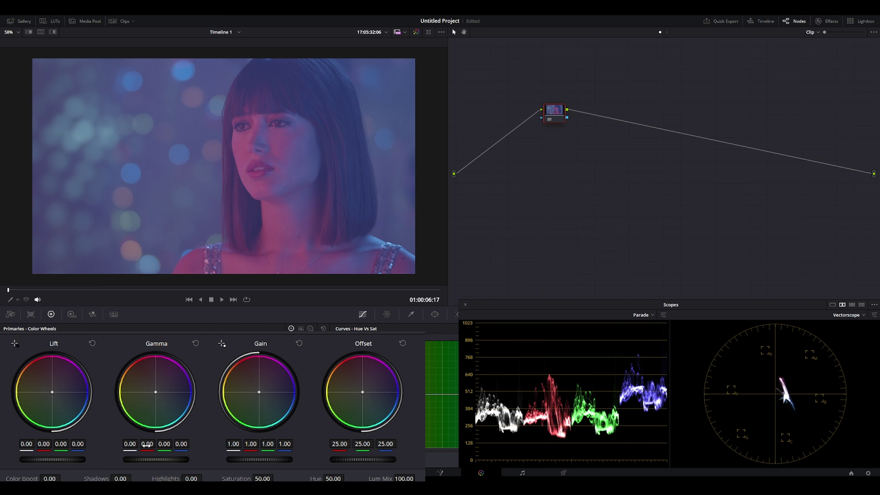
Step: Raise the first node's master Gain to 1.53
scroll(273, 461, "up", 10)
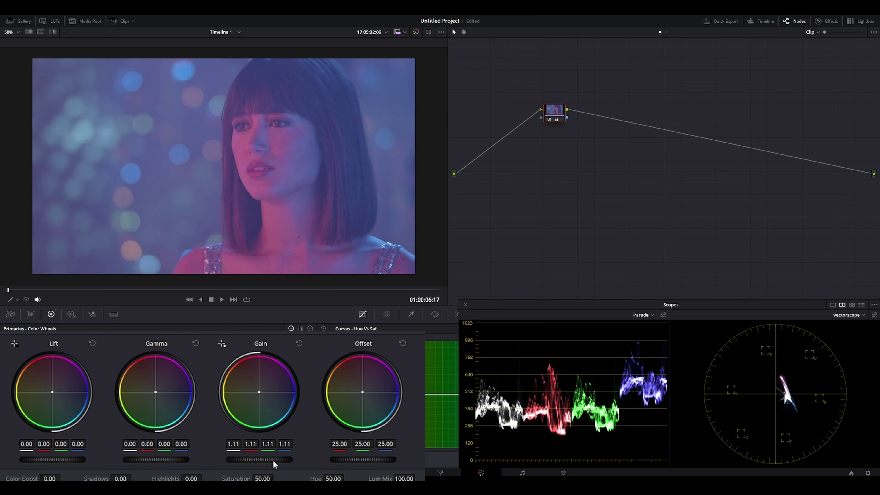
scroll(273, 460, "up", 9)
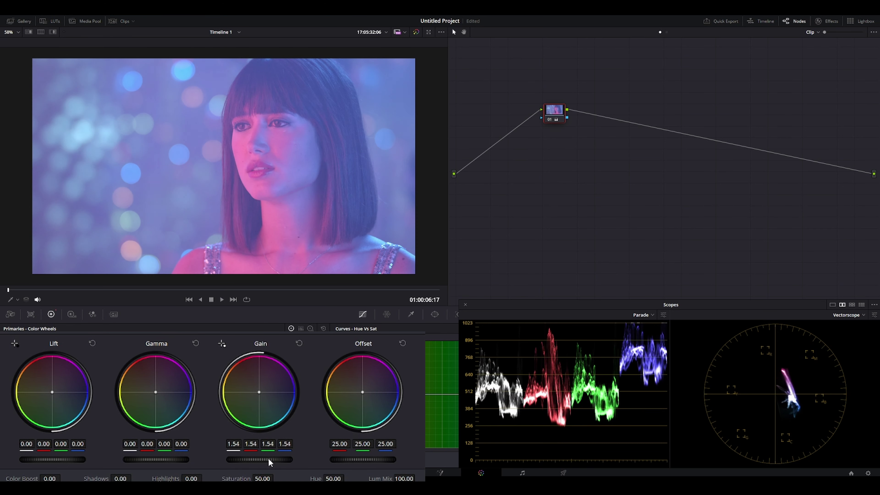
scroll(268, 459, "down", 1)
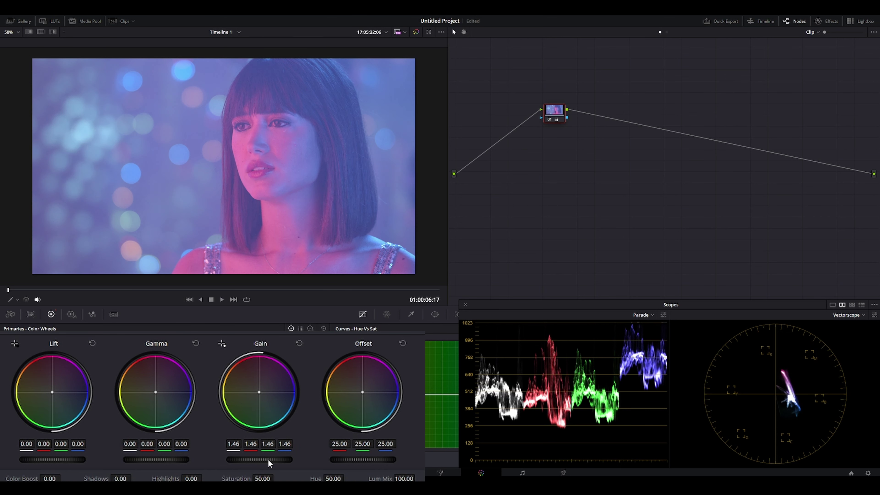
scroll(268, 459, "up", 1)
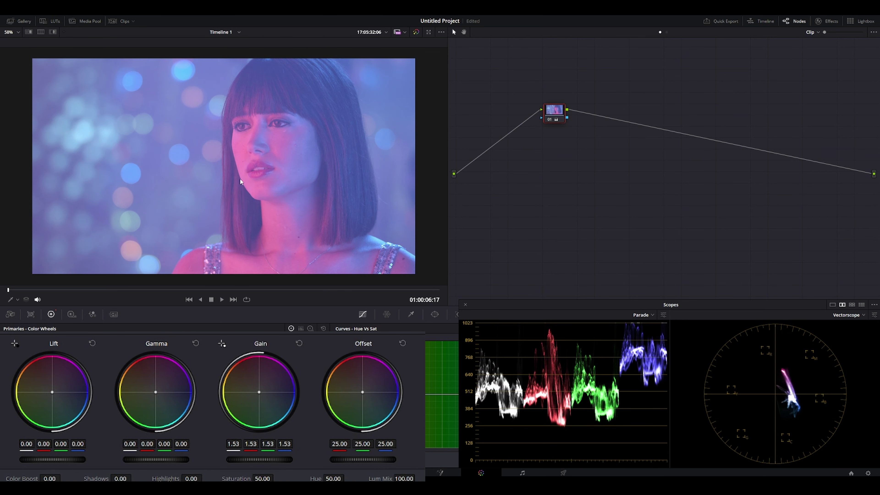
Step: Lower the first node's master Lift to -0.05 and master Gamma to -0.08
scroll(69, 459, "down", 6)
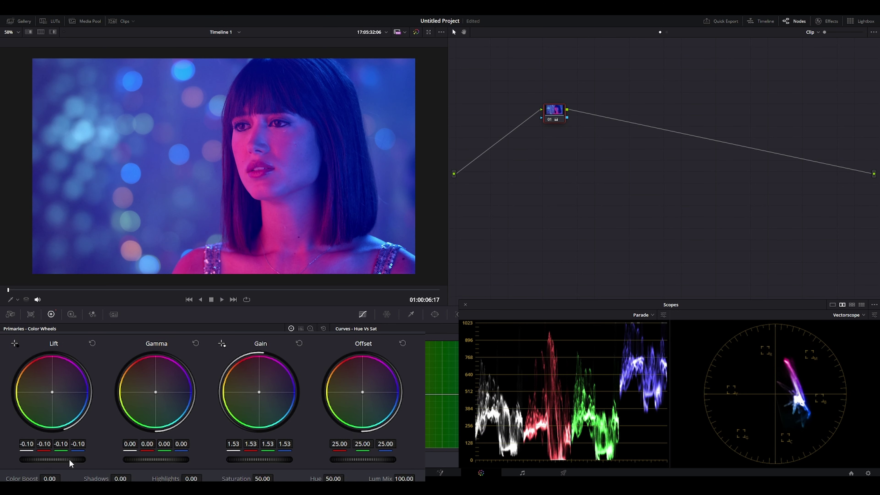
scroll(68, 459, "up", 1)
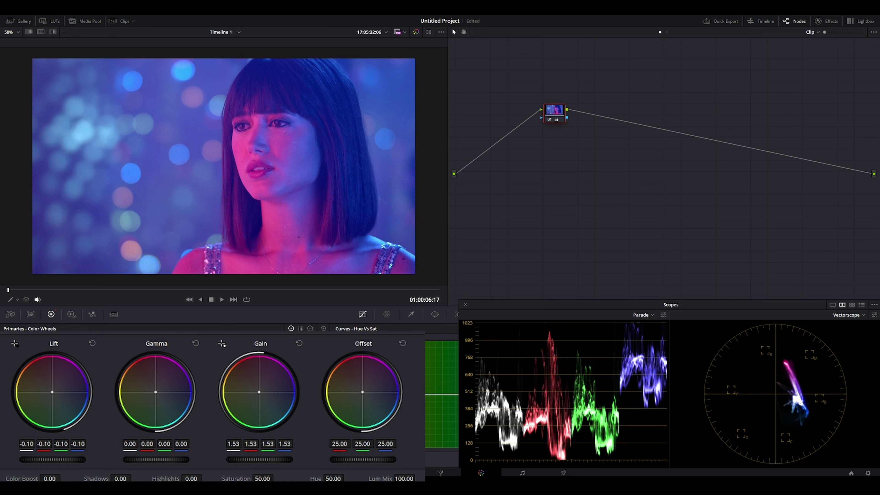
scroll(168, 458, "down", 2)
scroll(167, 457, "down", 3)
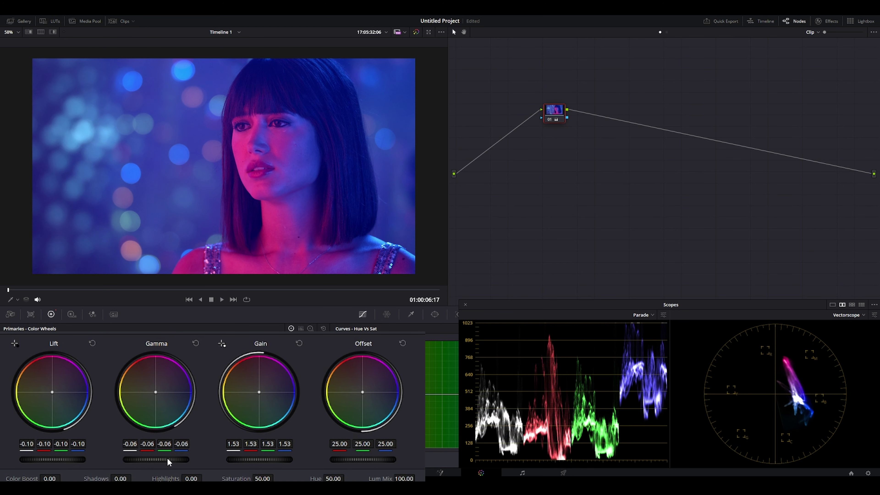
scroll(77, 463, "up", 3)
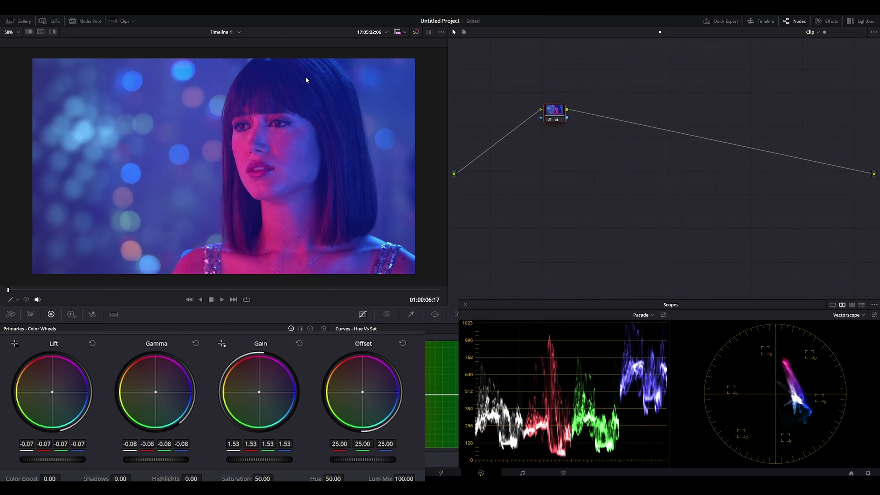
scroll(71, 459, "up", 2)
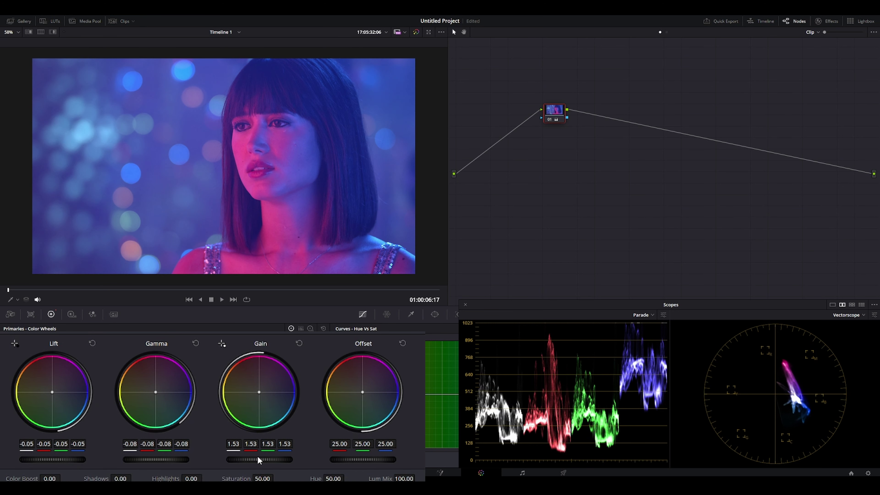
Step: Fine-tune the first node's contrast with master Gamma at -0.14 and master Gain at 1.54
scroll(259, 459, "up", 4)
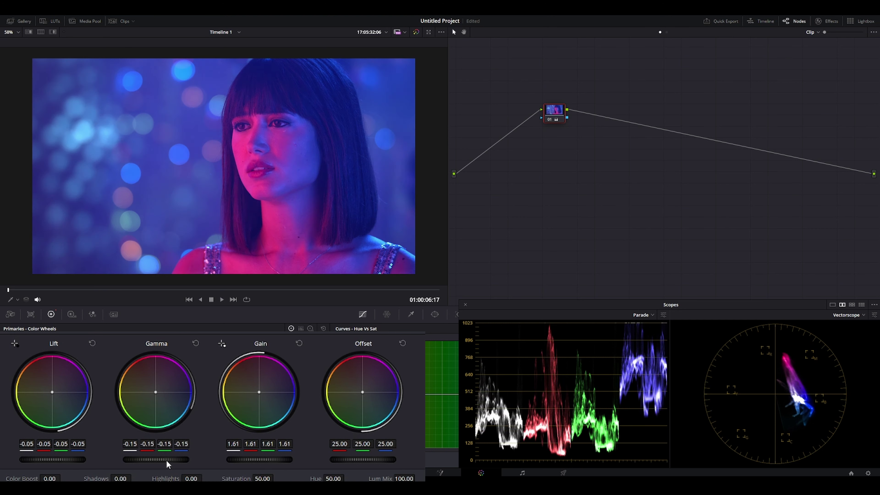
scroll(167, 460, "down", 3)
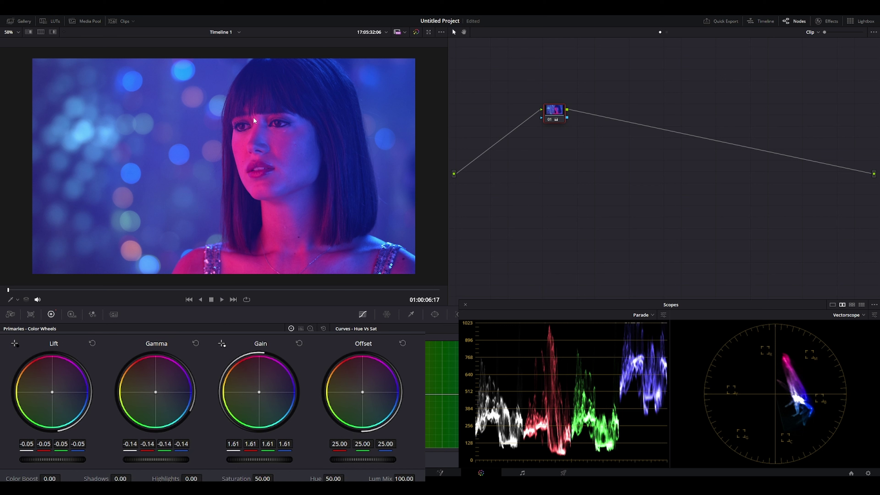
scroll(280, 458, "down", 6)
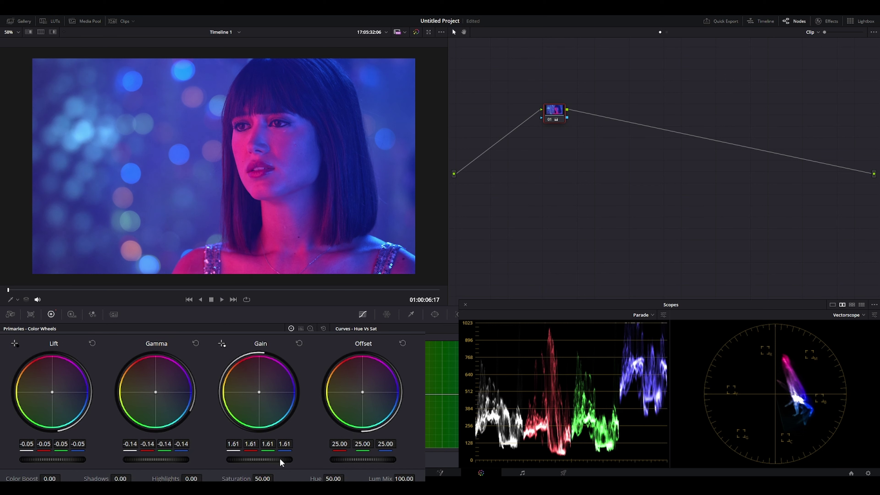
scroll(278, 463, "down", 1)
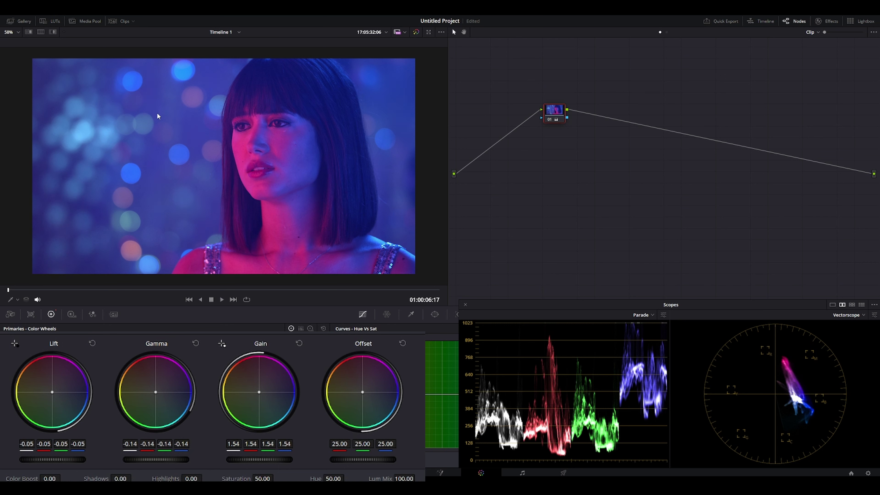
Step: Add a serial node after the first node and show its Custom curve with the scopes moved clear of it
key("ctrl+s")
key("alt+s")
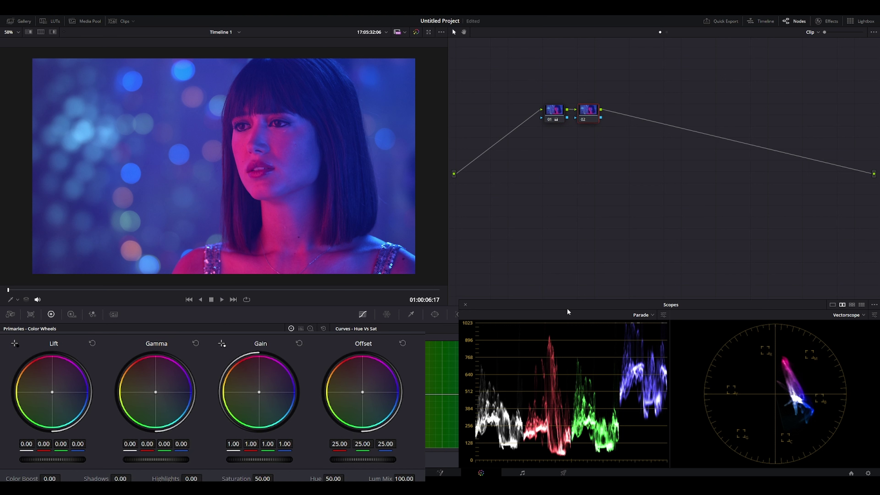
left_click_drag(568, 307, 613, 149)
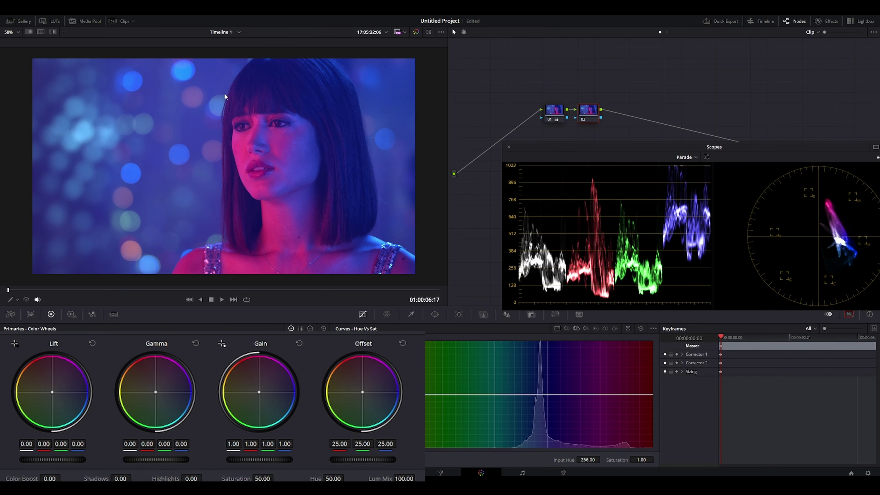
left_click(557, 328)
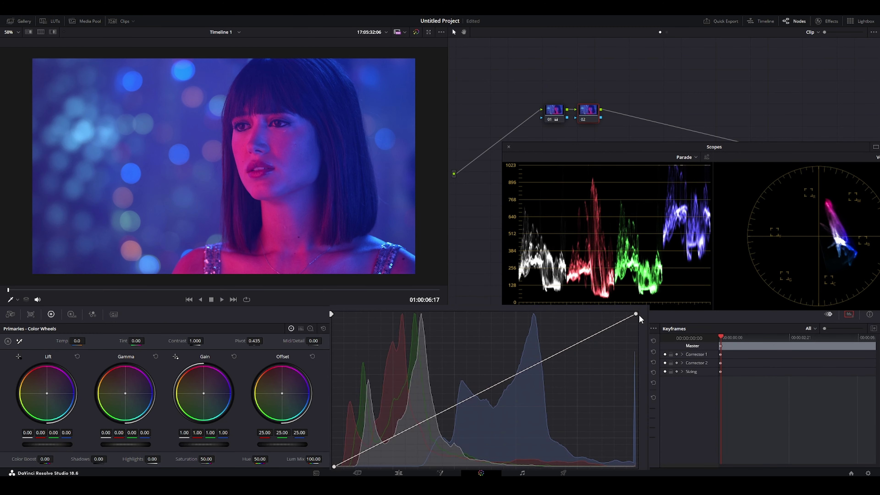
Step: Shape the second node's Custom curve by moving the white and black points inward and adjusting added shadow and midtone points
left_click_drag(636, 313, 592, 312)
mouse_move(333, 466)
left_mouse_down()
mouse_move(353, 465)
mouse_move(343, 466)
left_mouse_up()
left_click_drag(391, 438, 394, 447)
left_click_drag(453, 407, 470, 396)
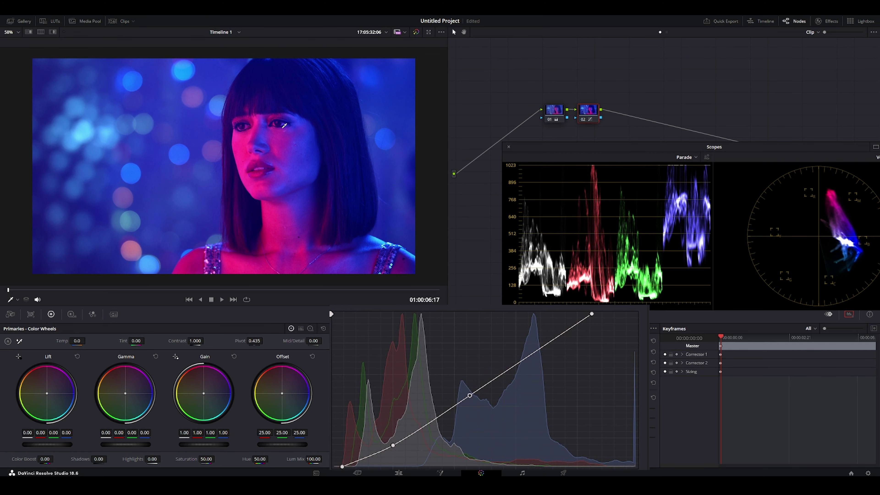
left_click_drag(395, 446, 388, 437)
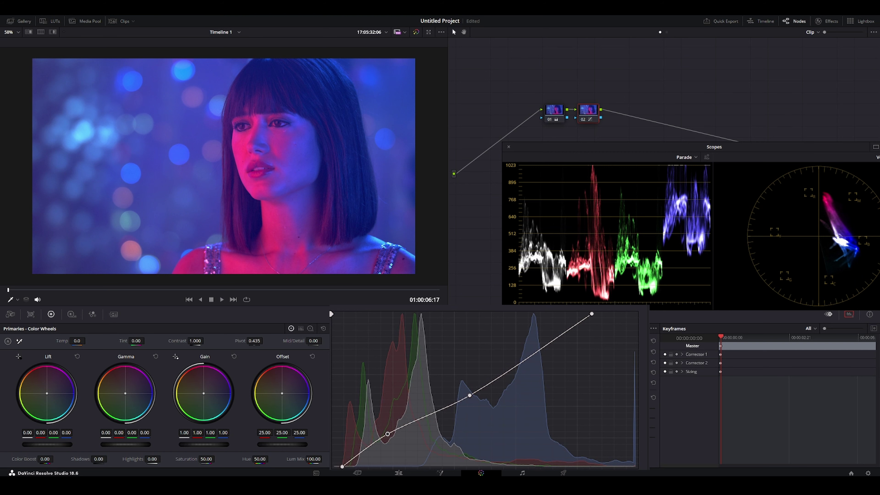
Step: Reset the Custom curve and delete the second node
left_click(654, 341)
left_click_drag(685, 149, 640, 306)
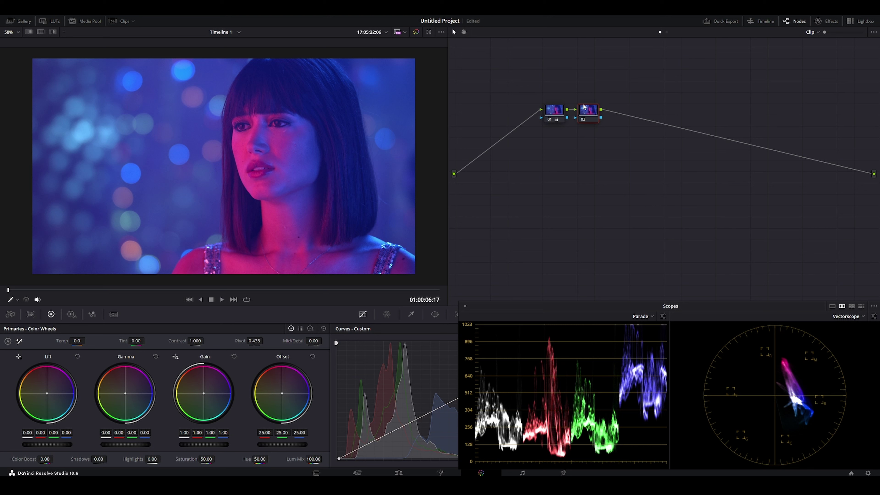
key("Delete")
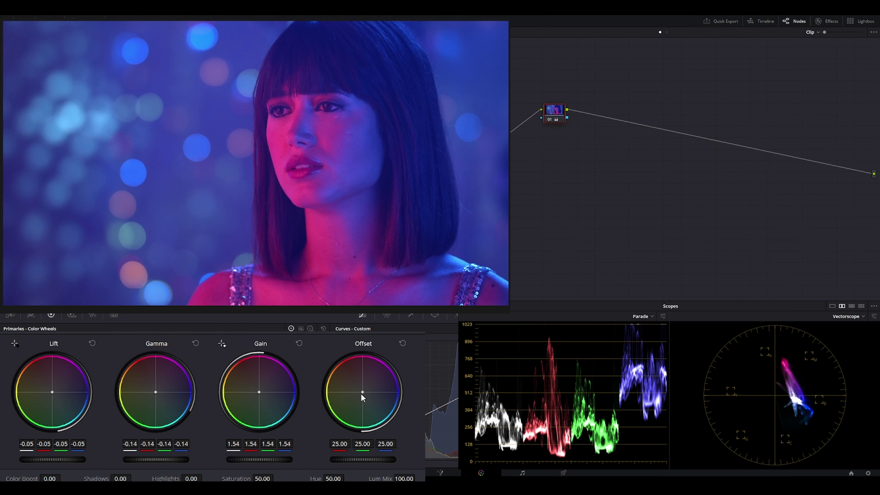
Step: Set the first node's Offset blue to 0.12 and add a serial node after it
left_click_drag(385, 444, 341, 444)
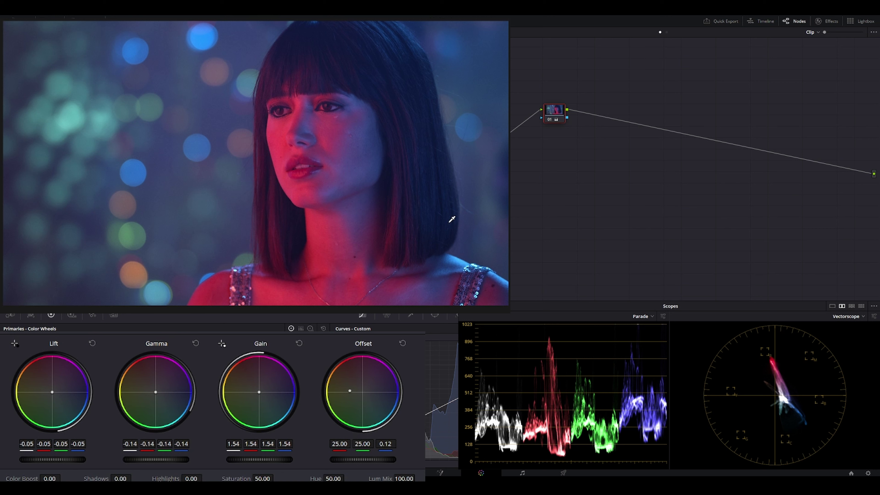
key("alt+s")
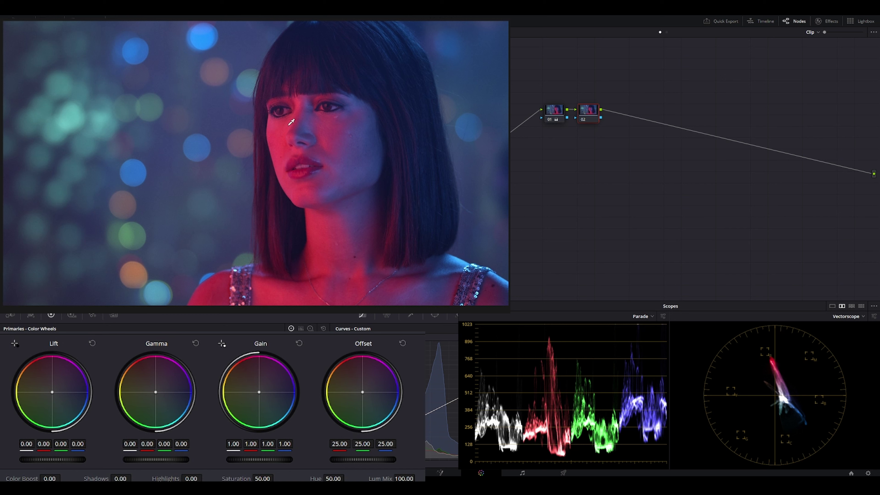
Step: Enable Display Qualifier Focus for the scopes
left_click(663, 316)
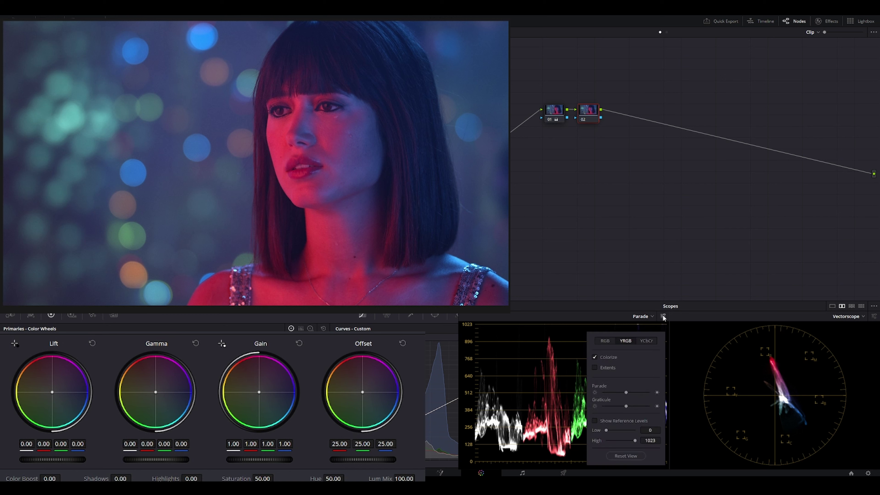
left_click(874, 306)
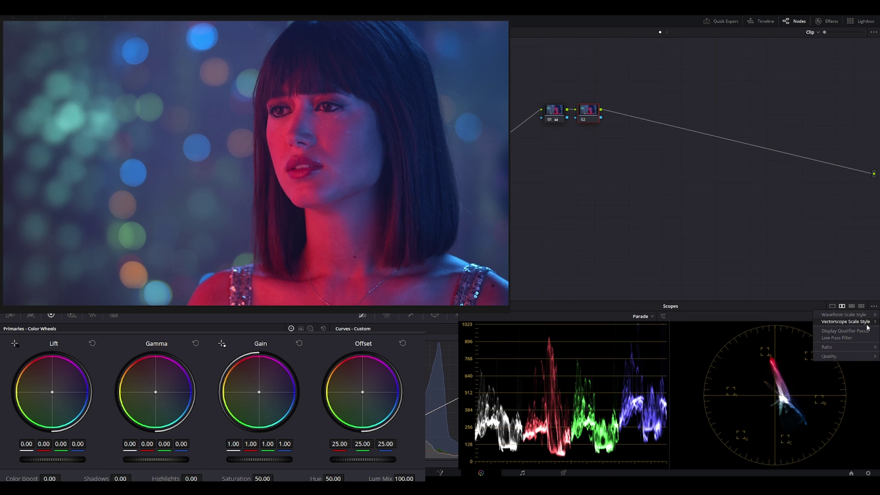
left_click(865, 333)
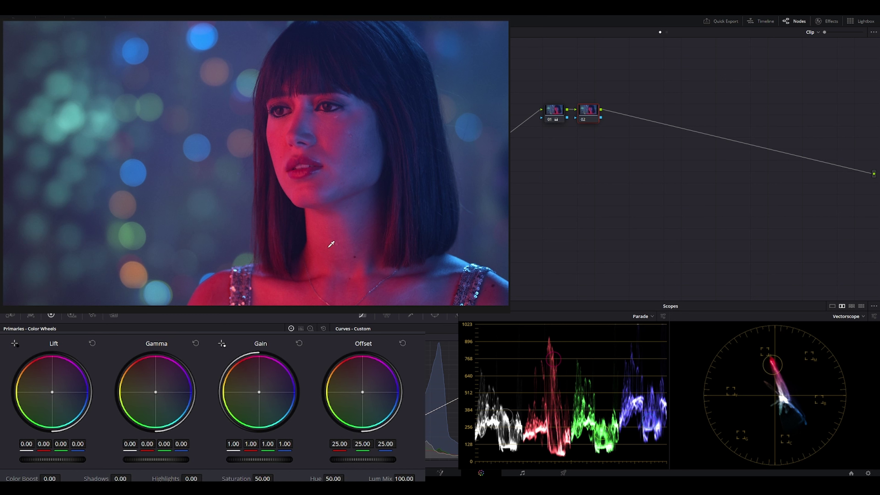
Step: On the second node, set Gamma green to 0.13 and blue to 0.01, and Gain red to 0.90, green to 1.05 and blue to 1.03
left_click_drag(156, 392, 156, 392)
left_click_drag(164, 446, 194, 447)
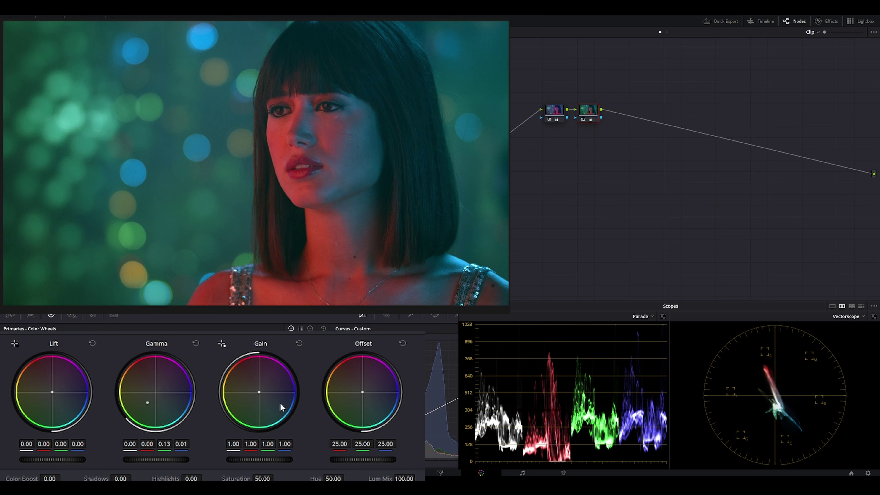
mouse_move(285, 443)
left_mouse_down()
mouse_move(312, 444)
mouse_move(271, 443)
left_mouse_up()
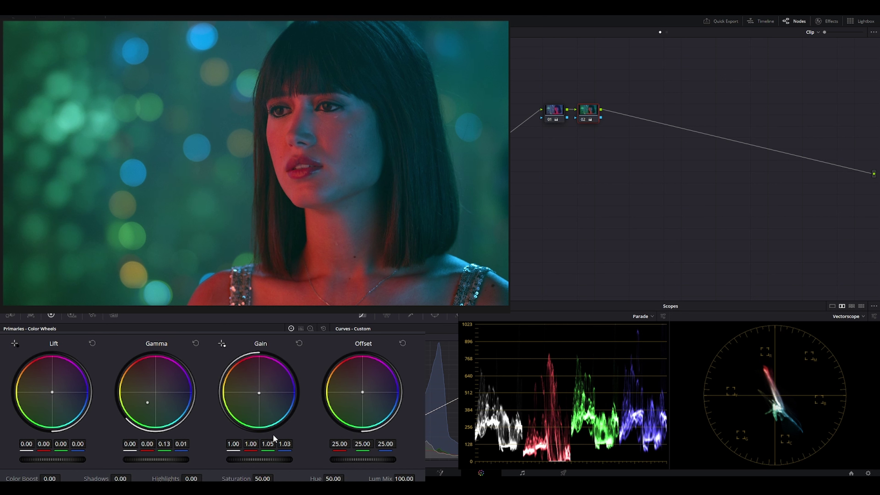
left_click_drag(250, 443, 243, 443)
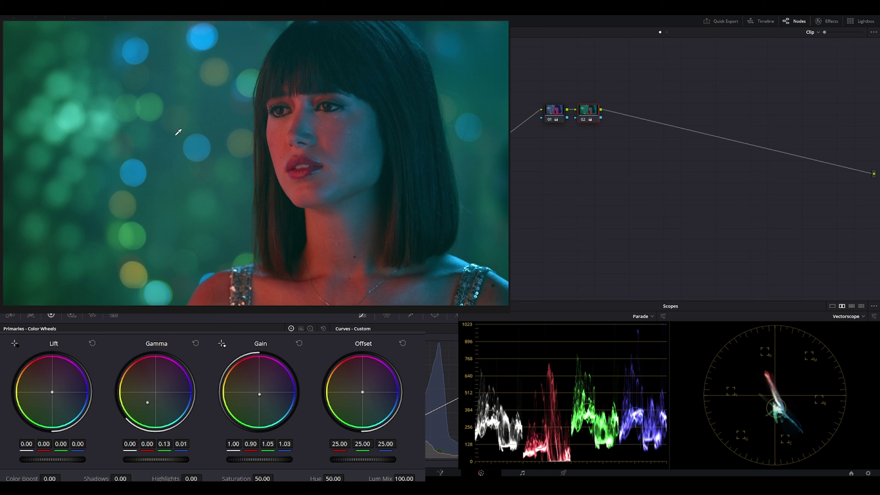
Step: Compare the image with and without node 02, then disable node 02 and place a new serial node after and below it
left_click(583, 119)
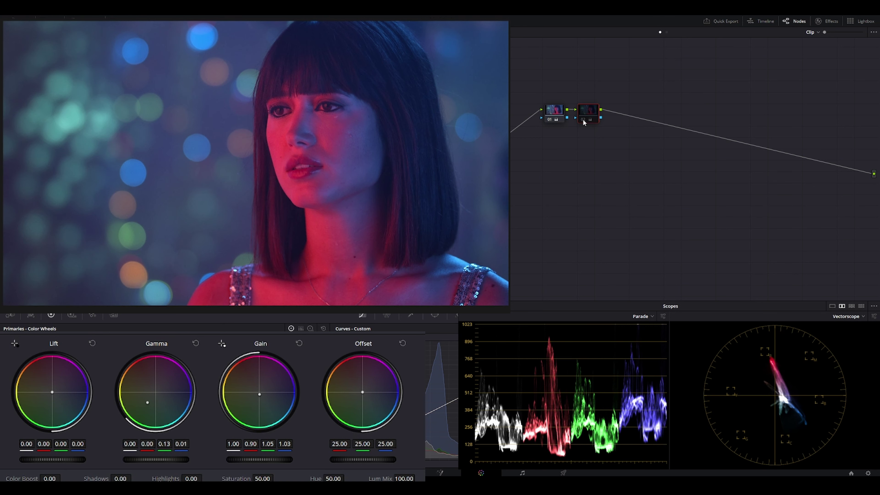
left_click(583, 119)
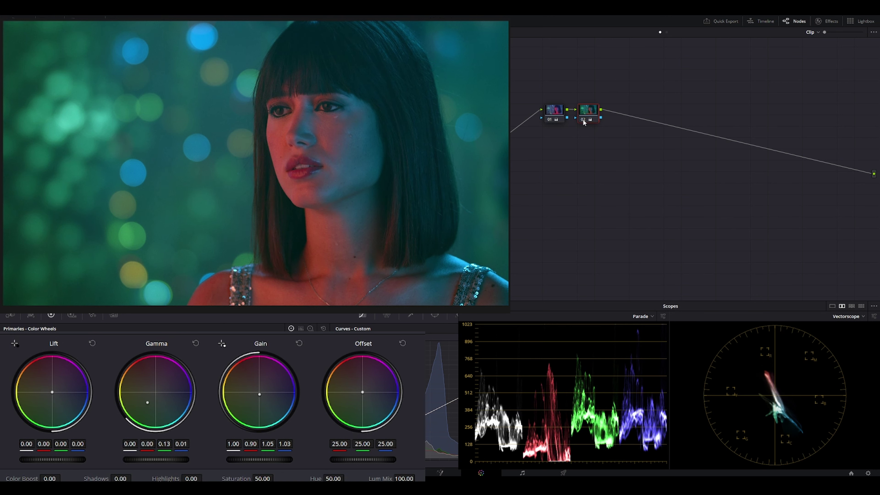
key("alt+s")
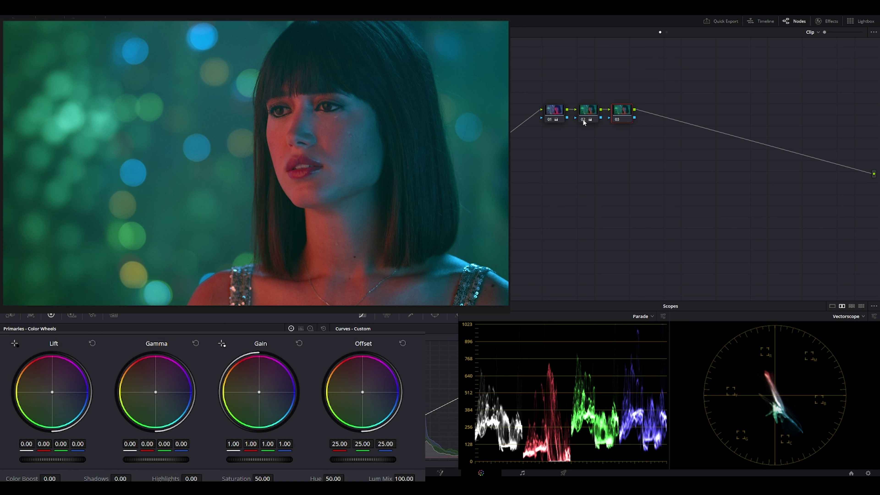
left_click(583, 120)
left_click_drag(624, 117, 618, 142)
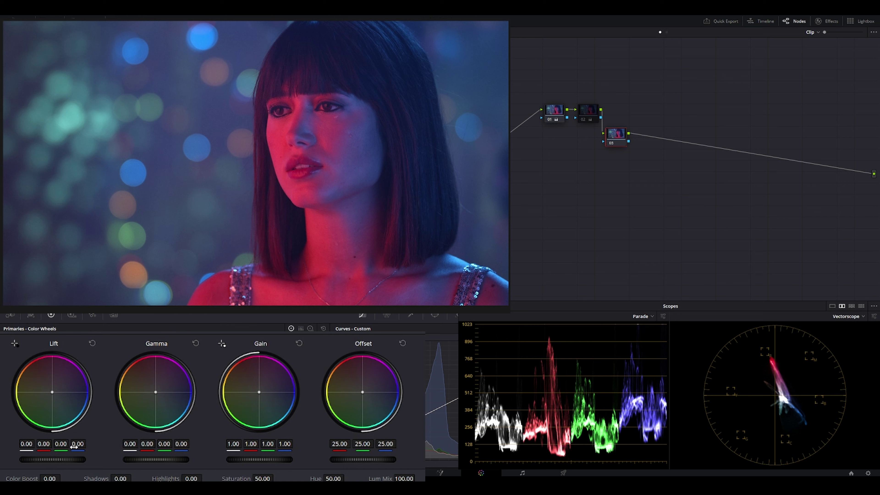
Step: On the third node, set Lift red to 0.01 and blue to -0.05, Gain red to 0.88, and Gamma green to -0.04 and blue to 0.07
mouse_move(83, 444)
left_mouse_down()
mouse_move(45, 444)
mouse_move(74, 444)
left_mouse_up()
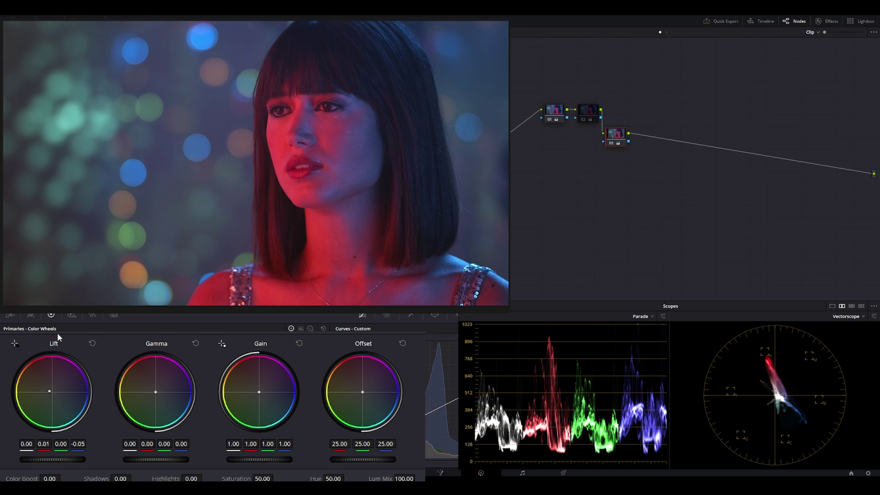
mouse_move(379, 40)
mouse_move(251, 445)
left_mouse_down()
mouse_move(228, 445)
mouse_move(238, 445)
left_mouse_up()
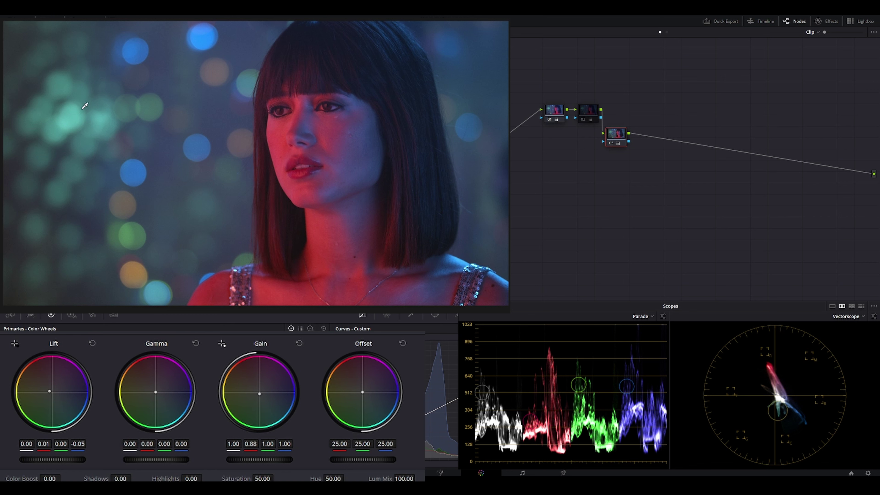
mouse_move(168, 446)
left_mouse_down()
mouse_move(154, 446)
mouse_move(192, 445)
left_mouse_up()
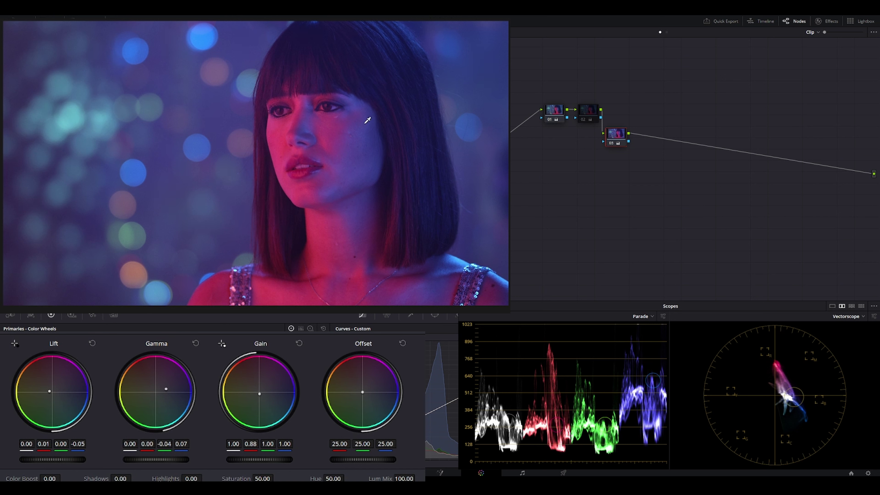
Step: Grab a still of the purple look, and switch the grade back to the green look by enabling node 02 and disabling node 03
right_click(210, 85)
left_click(228, 97)
left_click(583, 119)
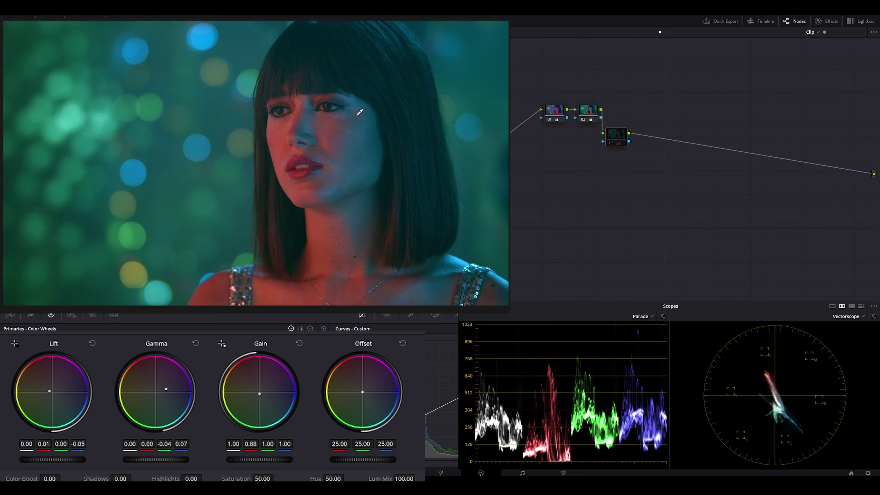
Step: Compare the green look side by side with the grabbed purple still in a full-screen view
left_click(22, 17)
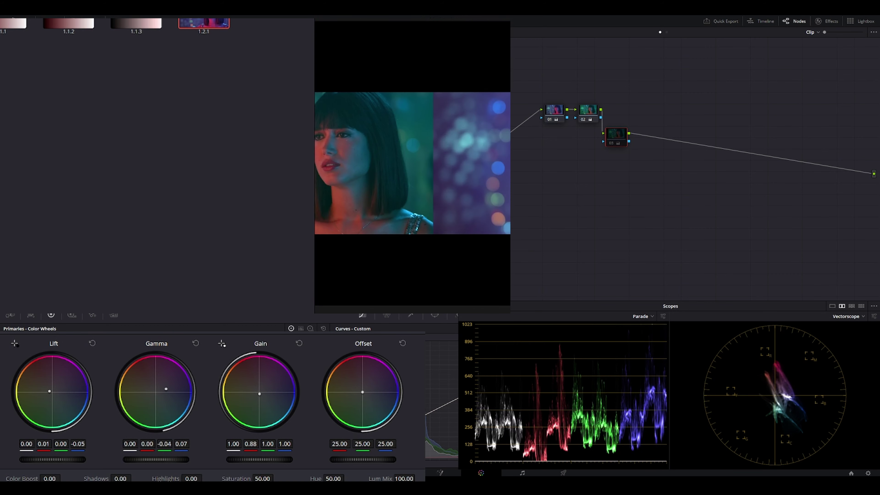
left_click(21, 21)
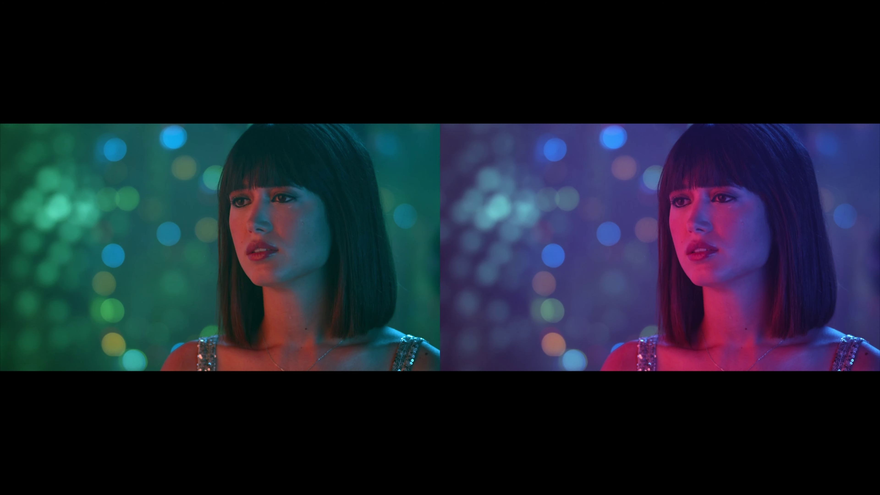
mouse_move(373, 181)
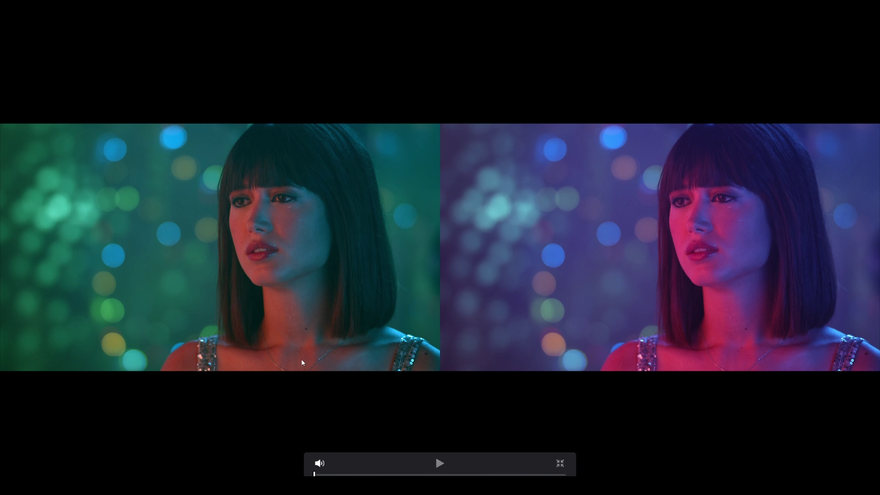